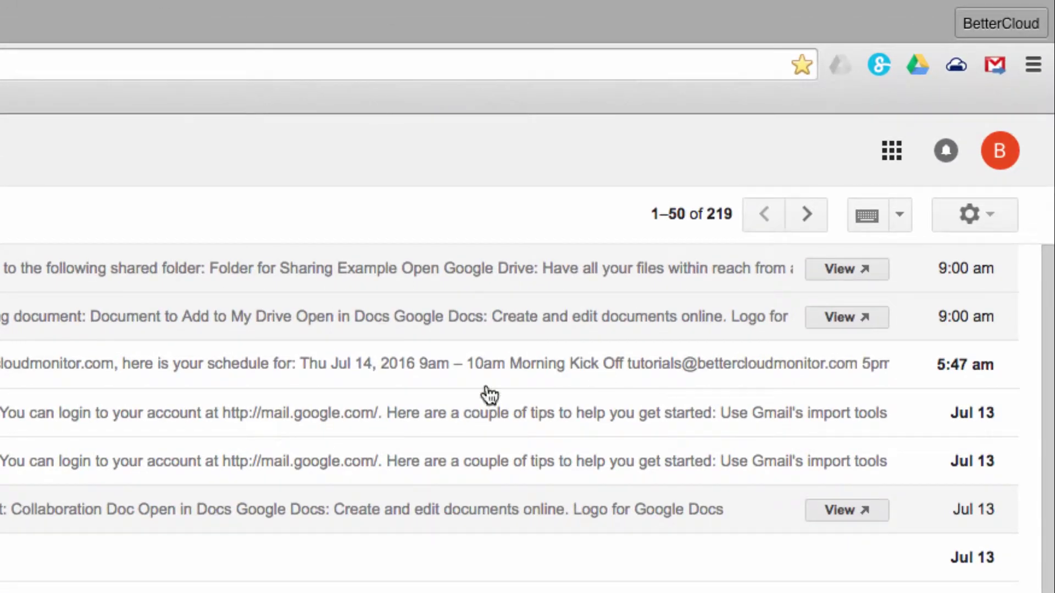
Launch the Google Admin console in a new tab from Gmail's Google apps grid.
{"action": "scroll", "coordinate": [544, 473], "scroll_direction": "down", "scroll_amount": 1}
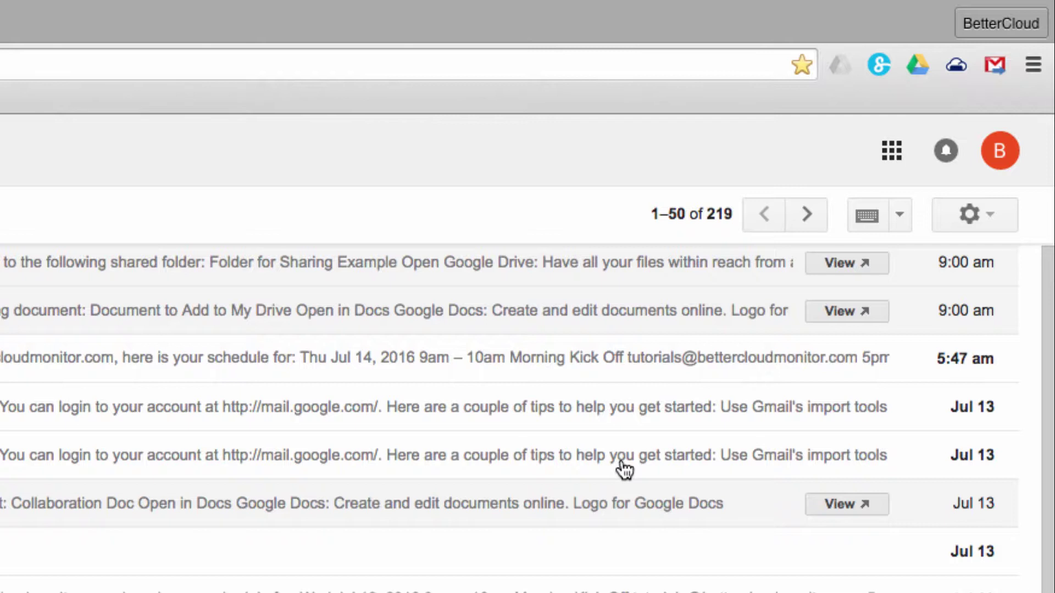
{"action": "left_click", "coordinate": [896, 153]}
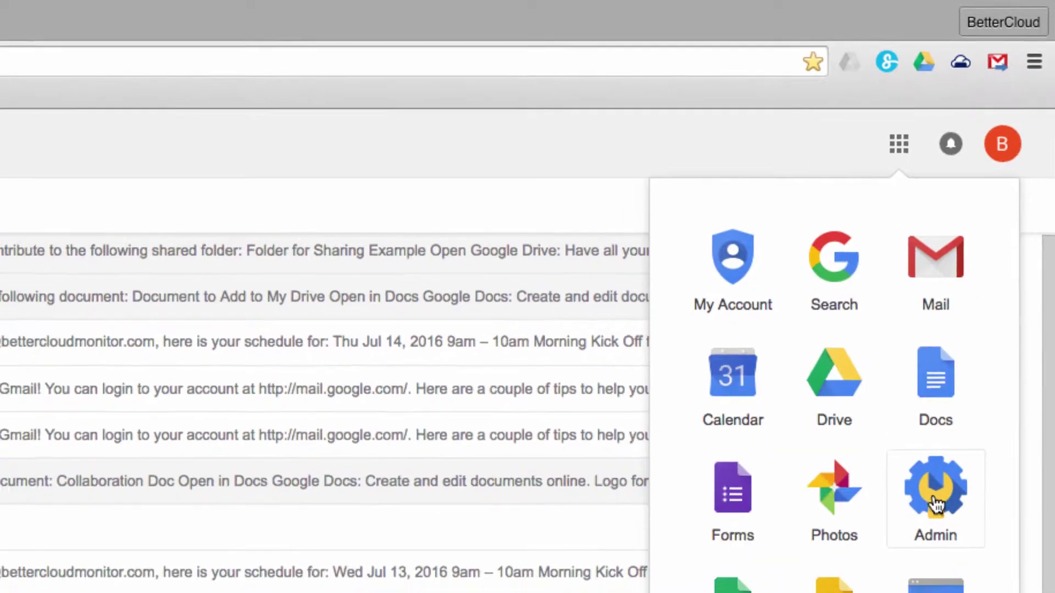
{"action": "left_click", "coordinate": [926, 497]}
Go to Apps, then Additional Google services, and open Chrome Management.
{"action": "left_click", "coordinate": [523, 198]}
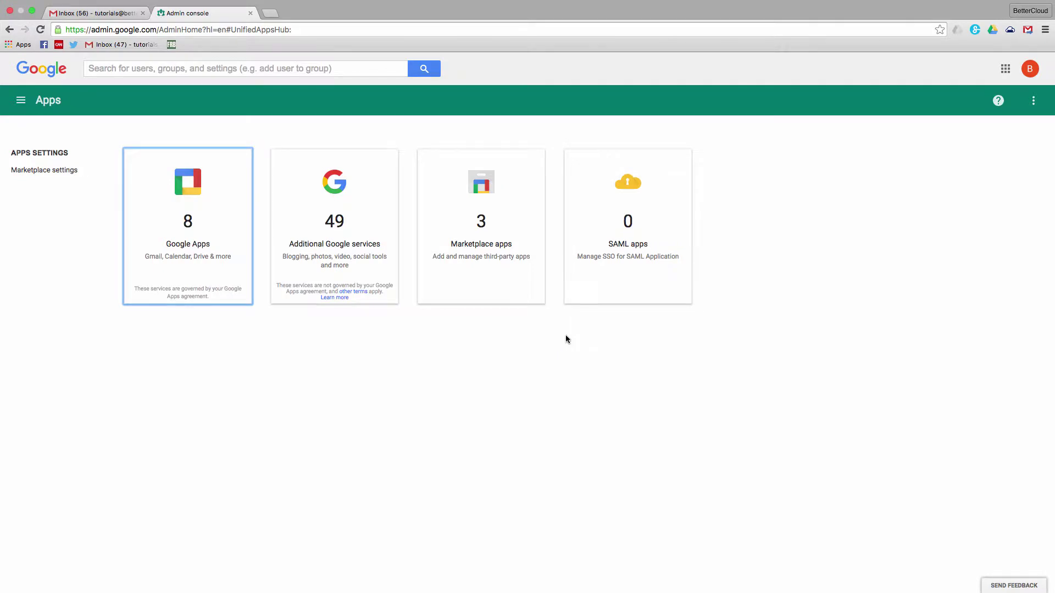
{"action": "left_click", "coordinate": [377, 270]}
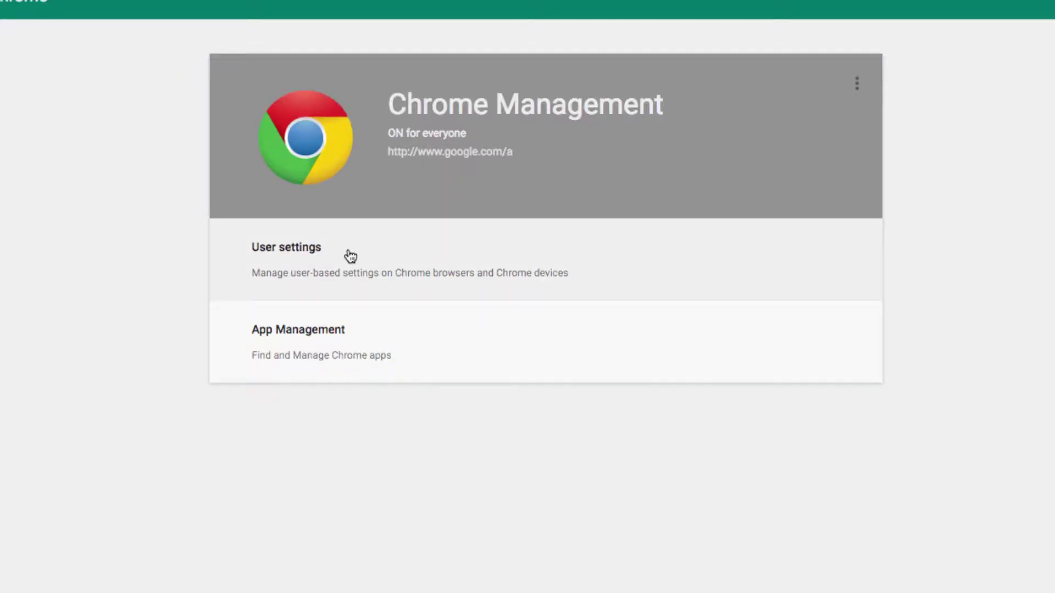
Open Chrome Management user settings and scroll to the Apps and Extensions policies.
{"action": "left_click", "coordinate": [346, 254]}
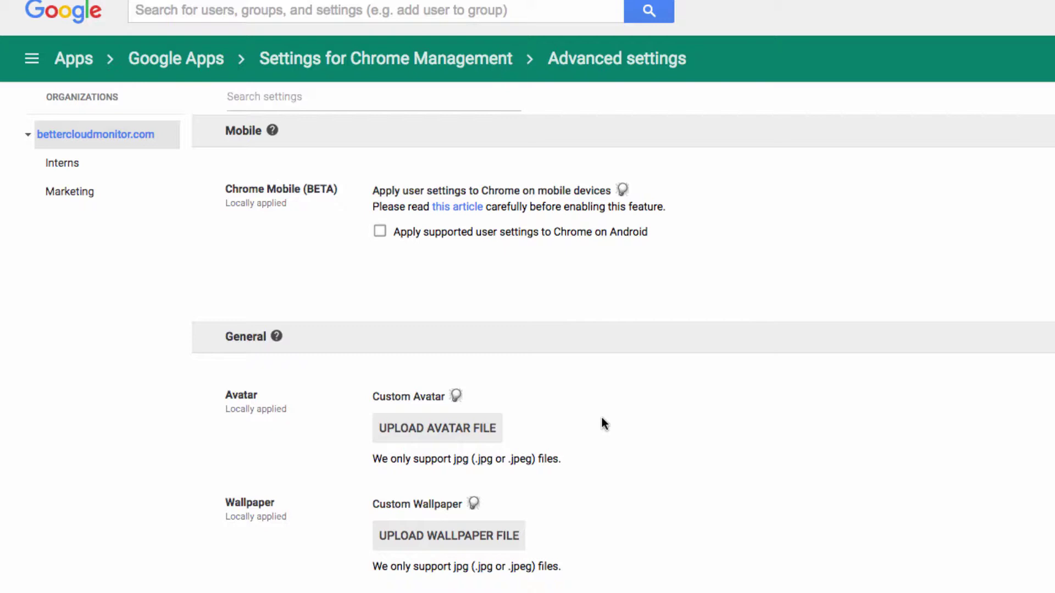
{"action": "scroll", "coordinate": [642, 447], "scroll_direction": "down", "scroll_amount": 10}
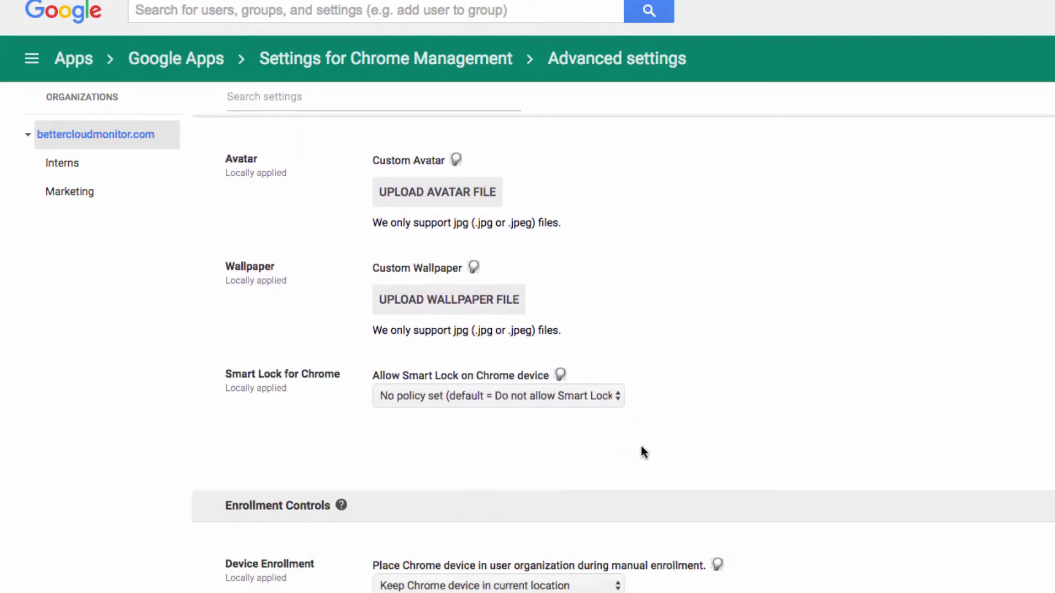
{"action": "scroll", "coordinate": [642, 447], "scroll_direction": "down", "scroll_amount": 7}
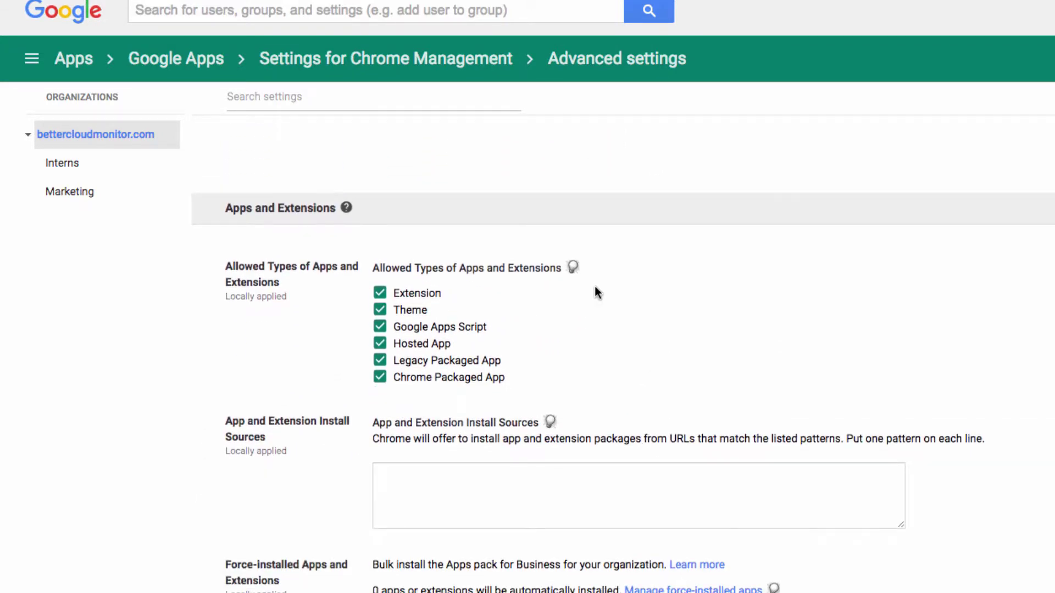
{"action": "scroll", "coordinate": [596, 308], "scroll_direction": "down", "scroll_amount": 5}
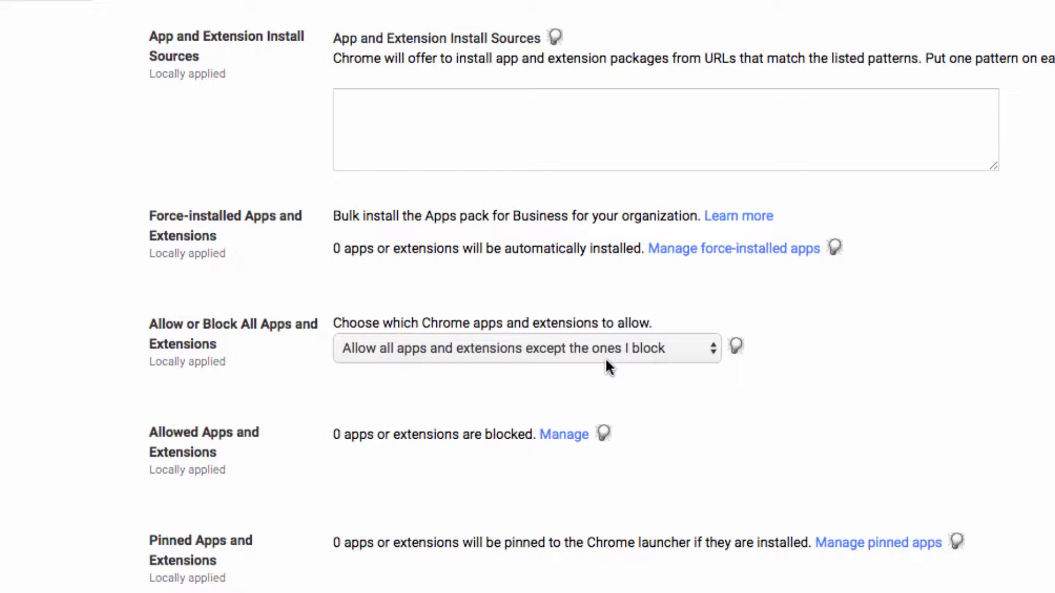
Set Allow or Block All Apps and Extensions to 'Block all apps and extensions except the ones I allow'.
{"action": "left_click", "coordinate": [652, 355]}
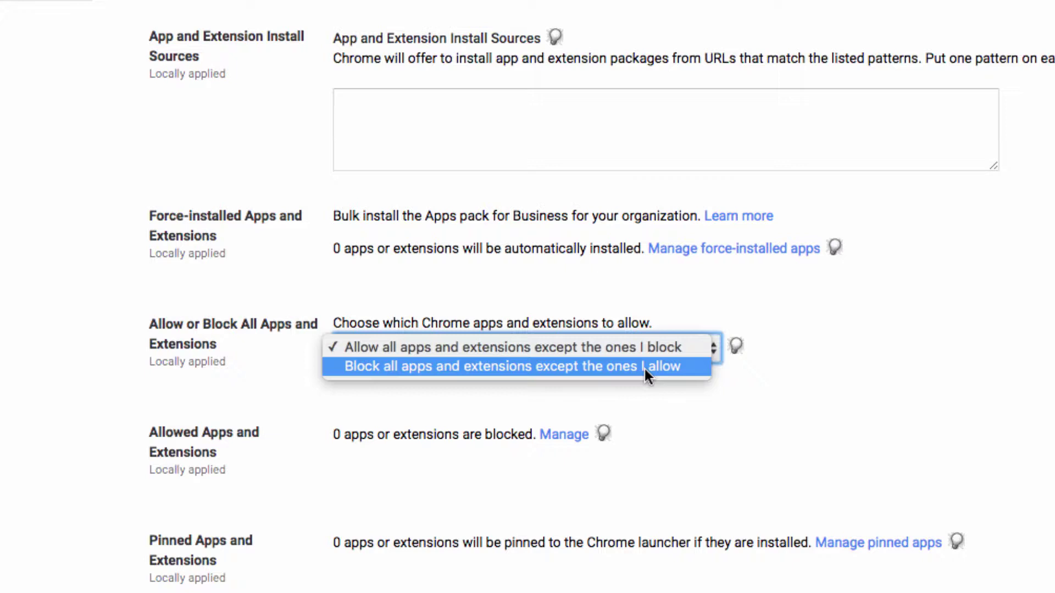
{"action": "left_click", "coordinate": [644, 367]}
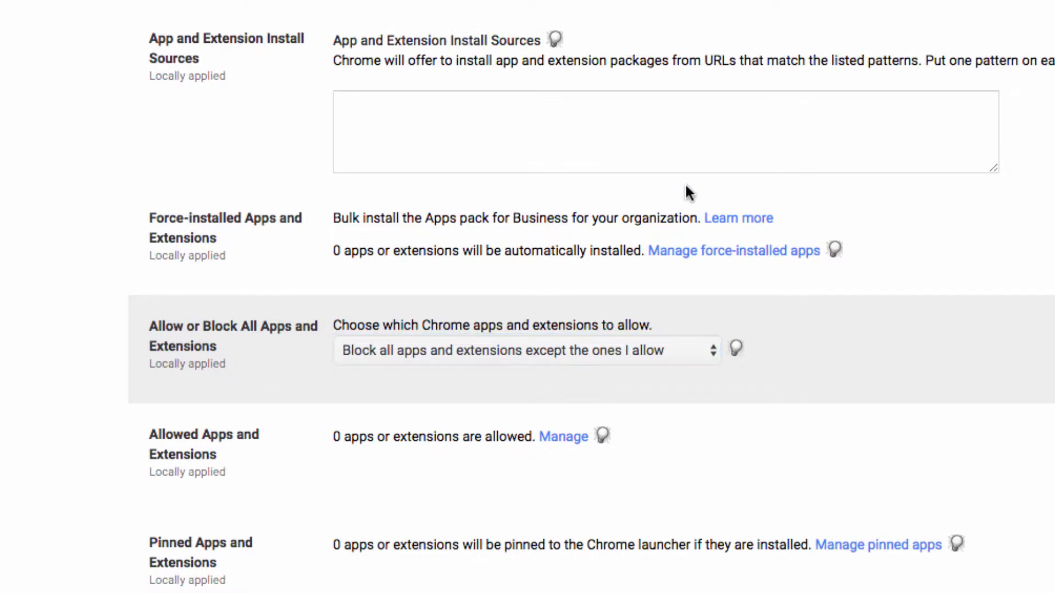
{"action": "left_click", "coordinate": [706, 250]}
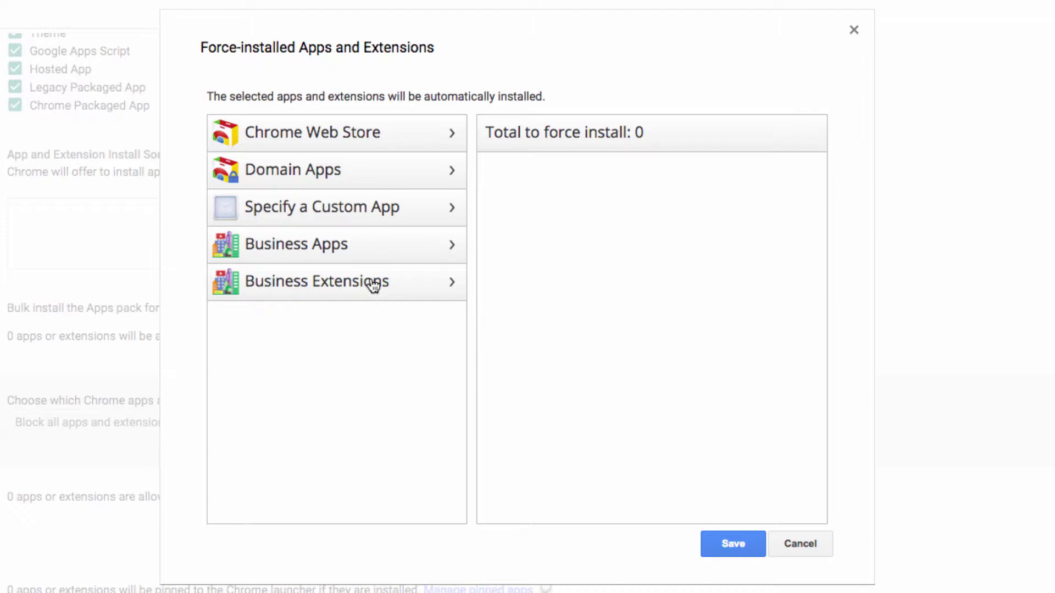
Force-install Gmail, Google Calendar, Google Drive, Gmail Offline and Lucidchart from Business Apps, and save.
{"action": "left_click", "coordinate": [370, 248]}
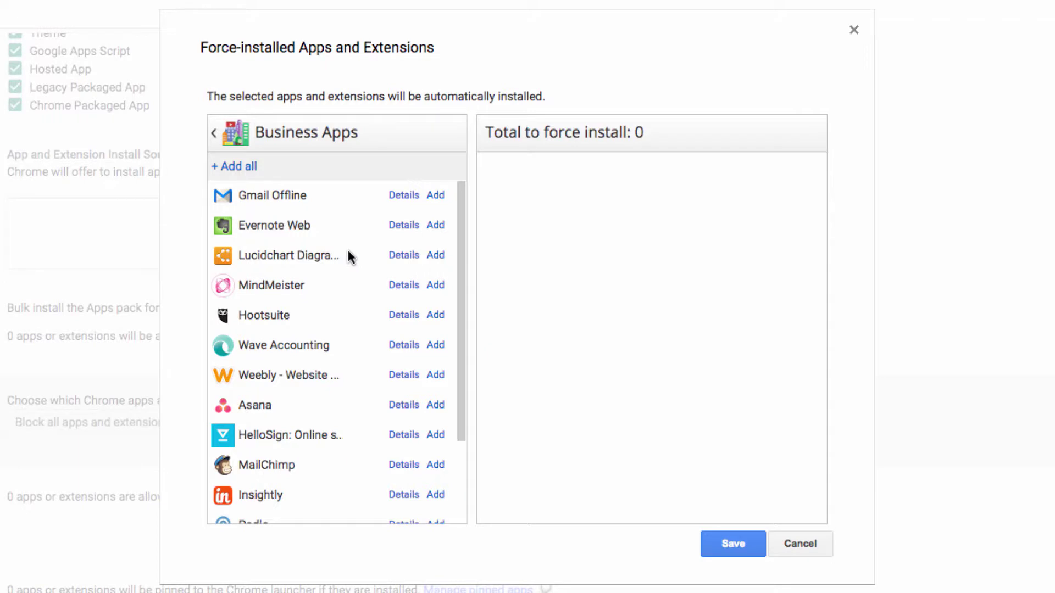
{"action": "scroll", "coordinate": [351, 303], "scroll_direction": "down", "scroll_amount": 3}
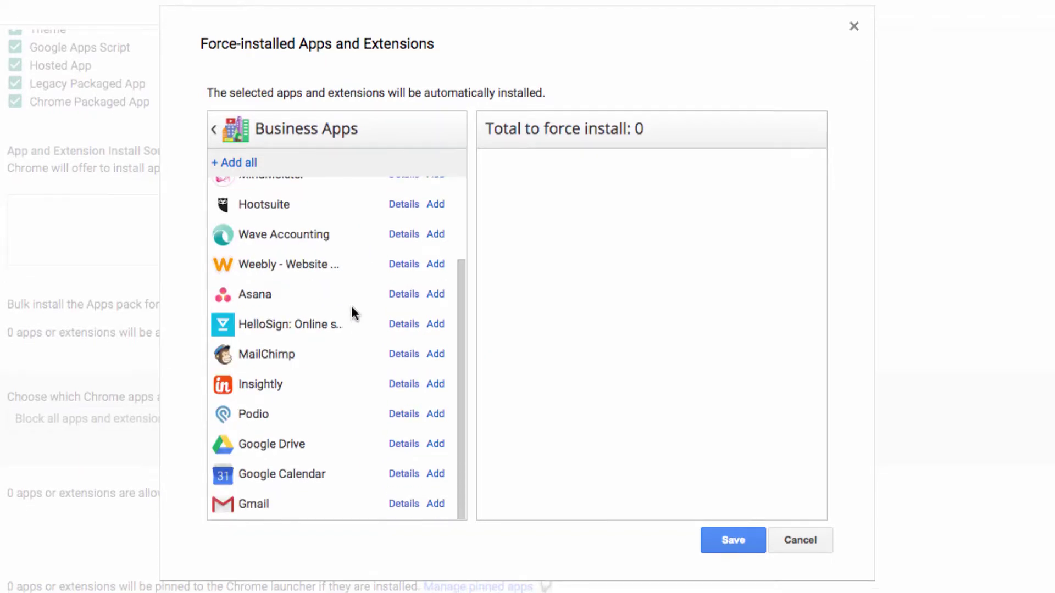
{"action": "left_click", "coordinate": [436, 507]}
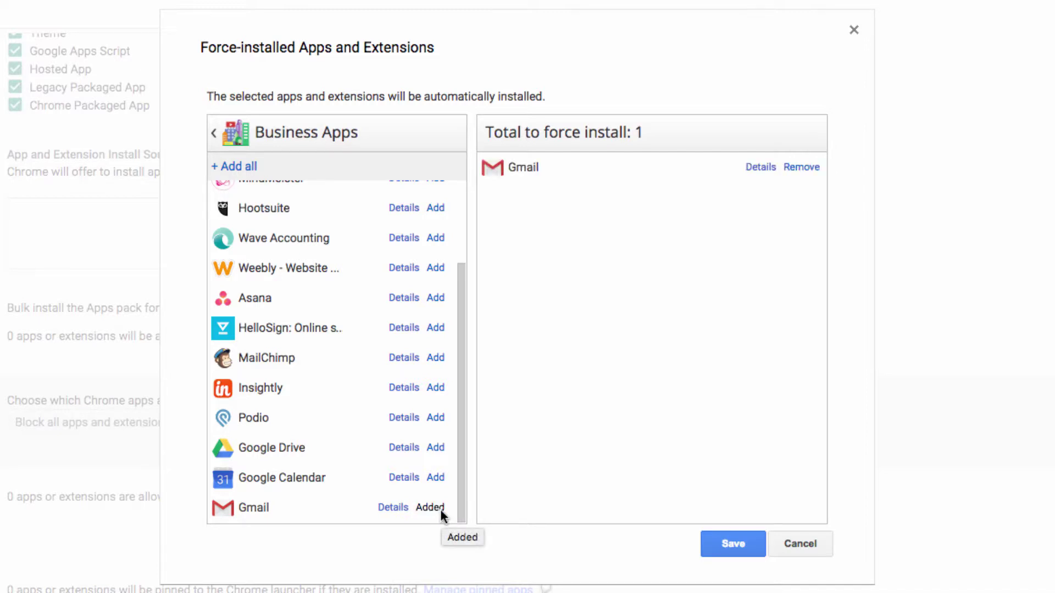
{"action": "left_click", "coordinate": [436, 478]}
{"action": "left_click", "coordinate": [438, 448]}
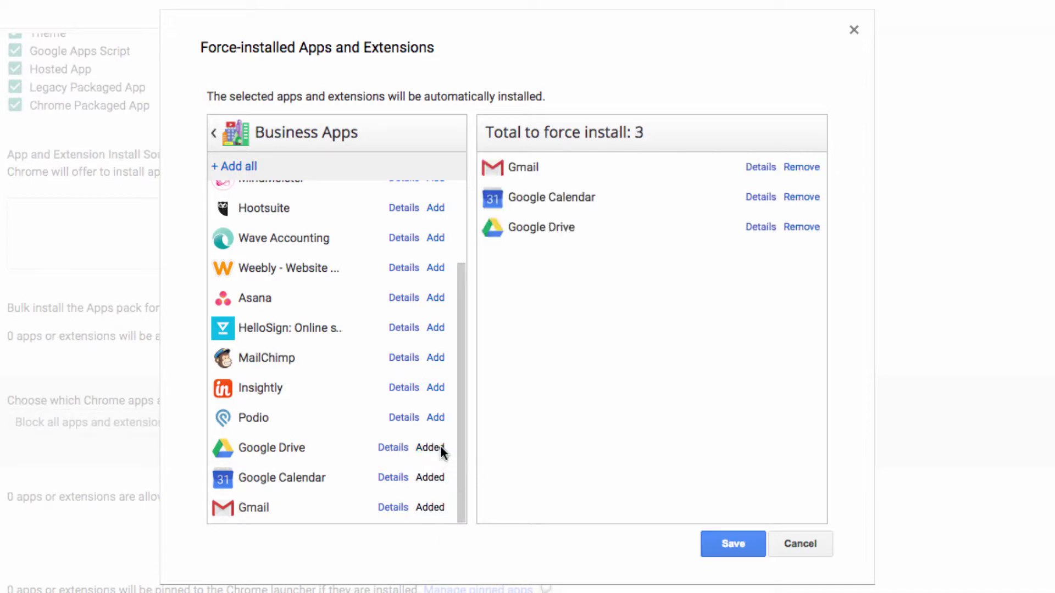
{"action": "scroll", "coordinate": [390, 385], "scroll_direction": "up", "scroll_amount": 3}
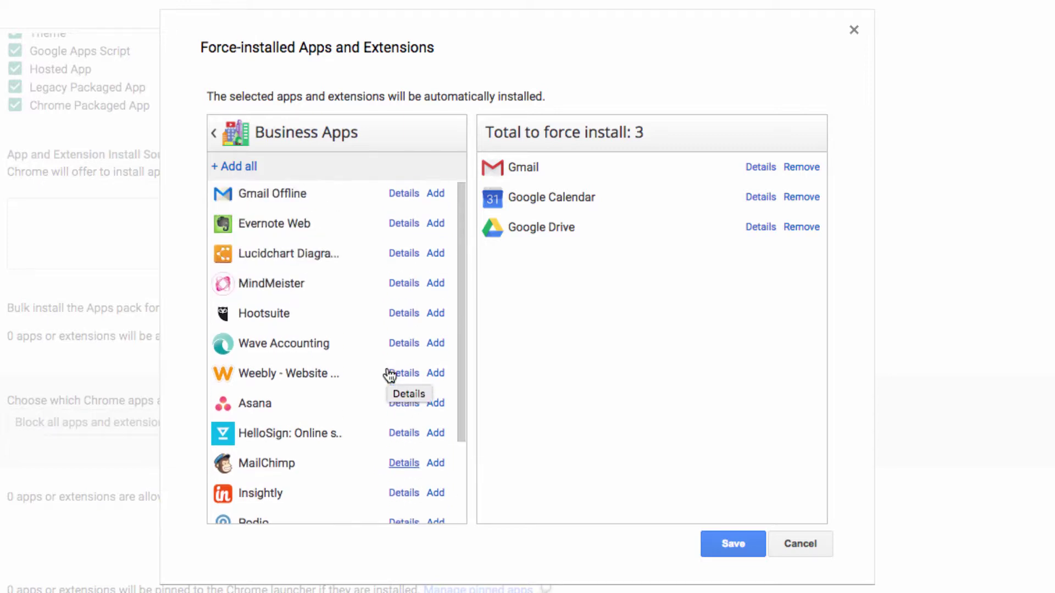
{"action": "left_click", "coordinate": [442, 196]}
{"action": "left_click", "coordinate": [434, 254]}
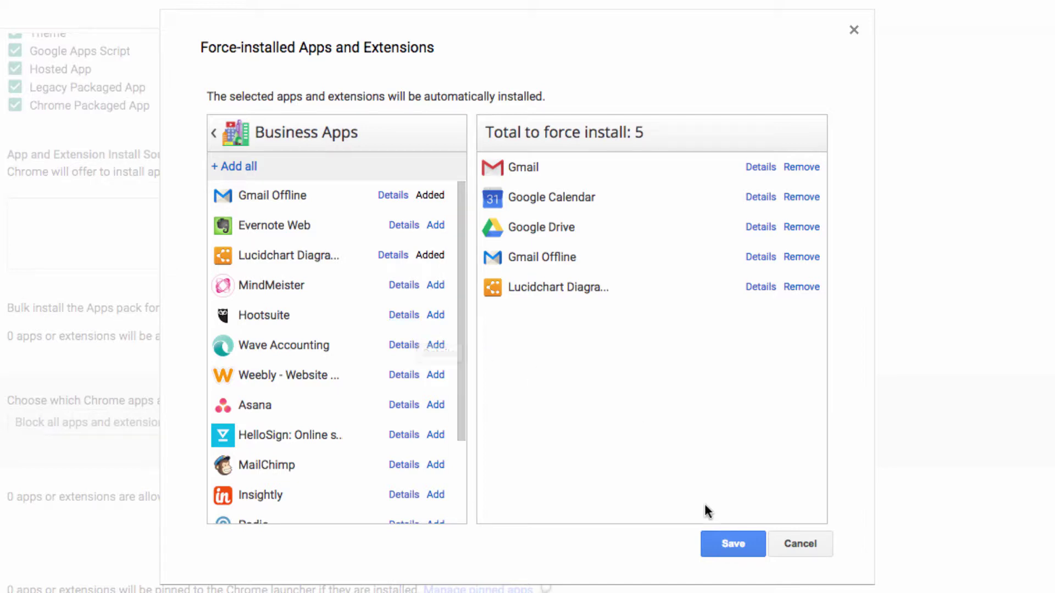
{"action": "left_click", "coordinate": [743, 544]}
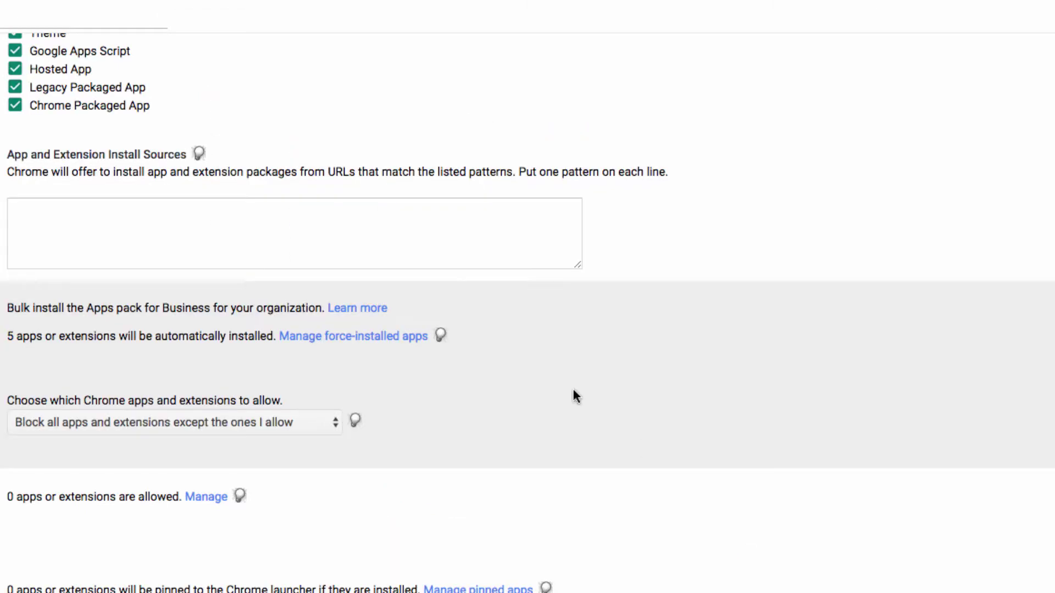
Add the Save to Google Drive extension from Business Extensions to the force-install list.
{"action": "left_click", "coordinate": [361, 336]}
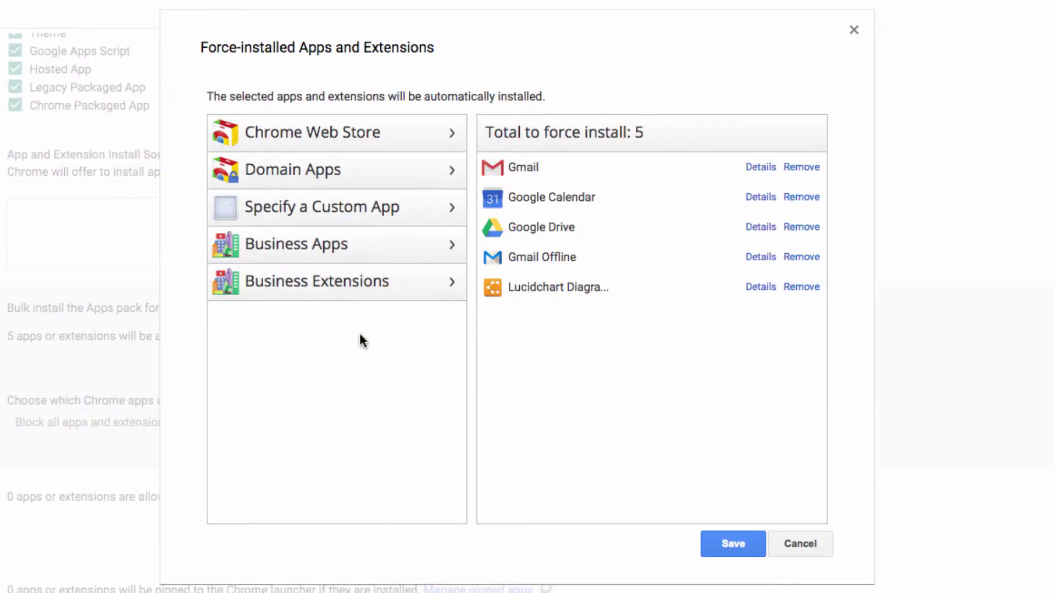
{"action": "left_click", "coordinate": [361, 292]}
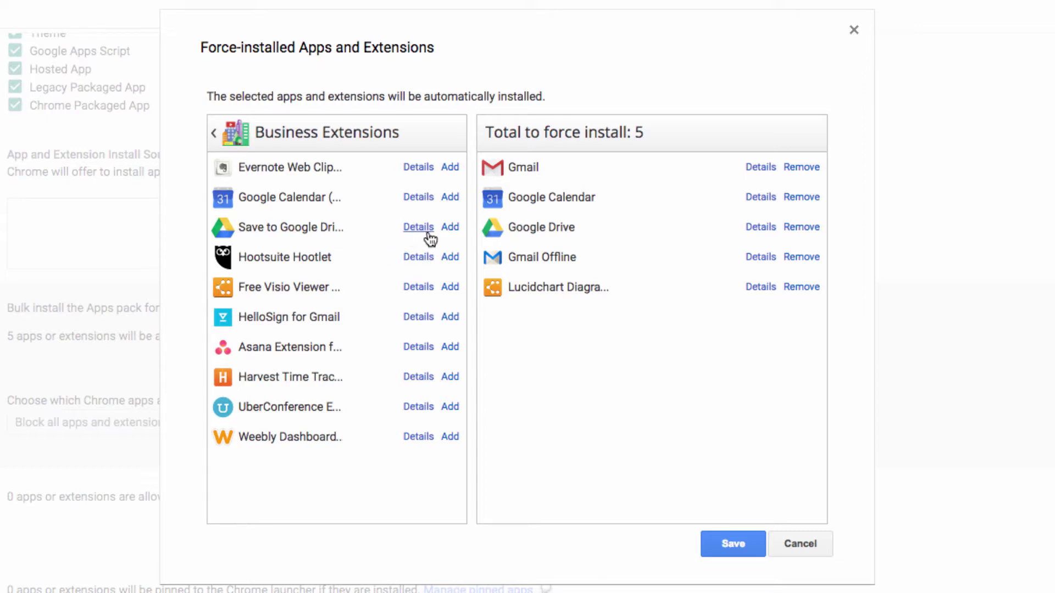
{"action": "left_click", "coordinate": [446, 229]}
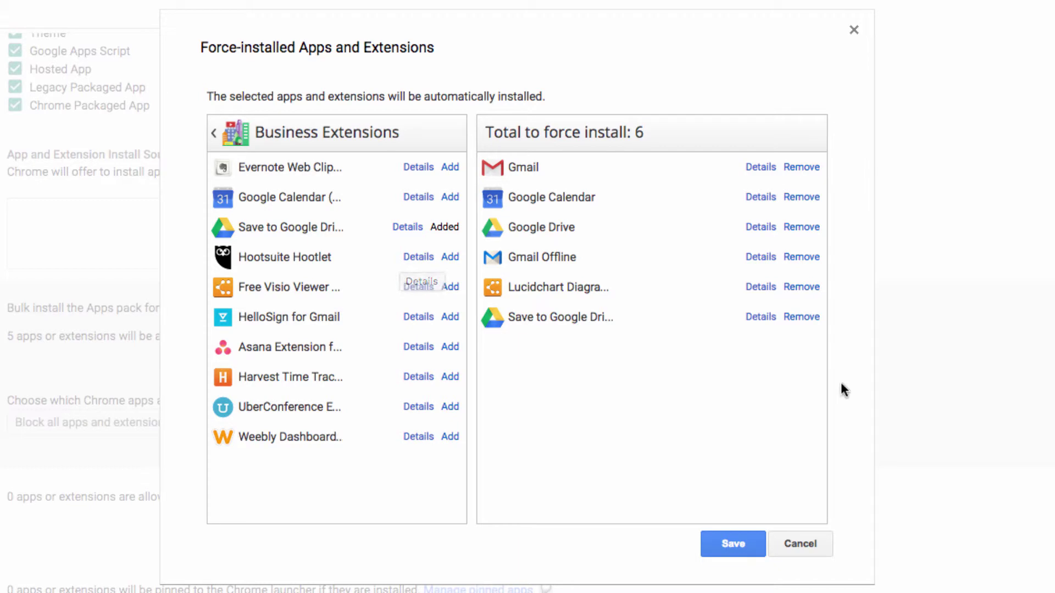
Save six force-installed apps, then pin Lucidchart, Gmail Offline, Google Drive, Google Calendar and Gmail.
{"action": "left_click", "coordinate": [742, 550]}
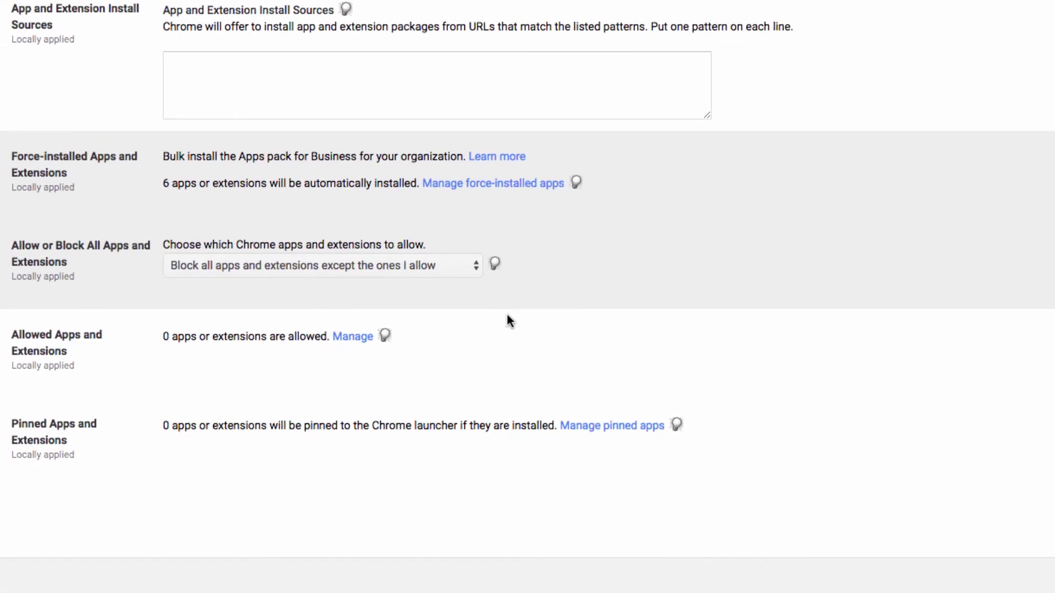
{"action": "left_click", "coordinate": [636, 434]}
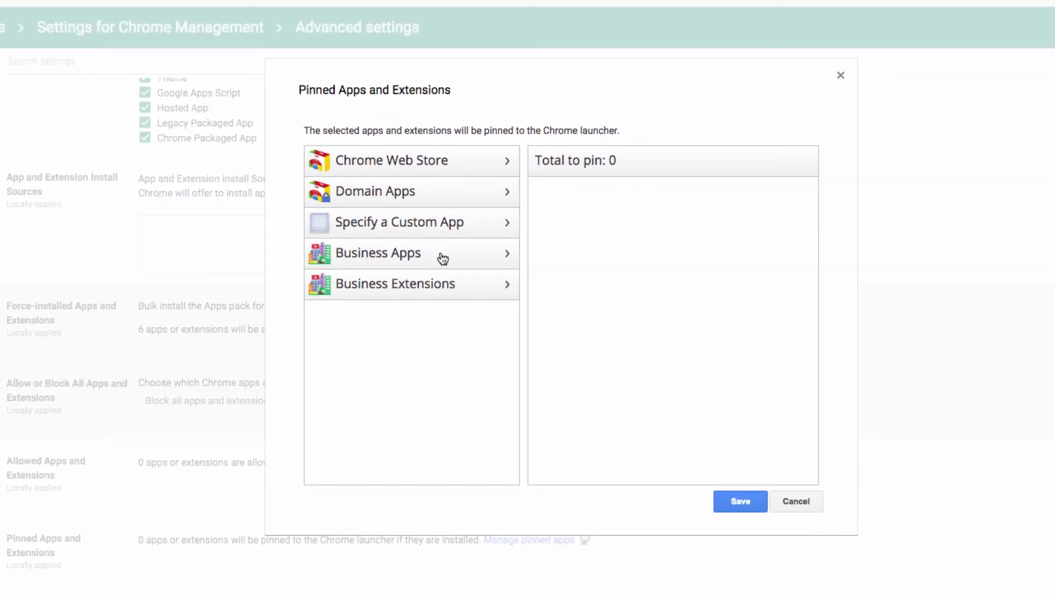
{"action": "left_click", "coordinate": [440, 257]}
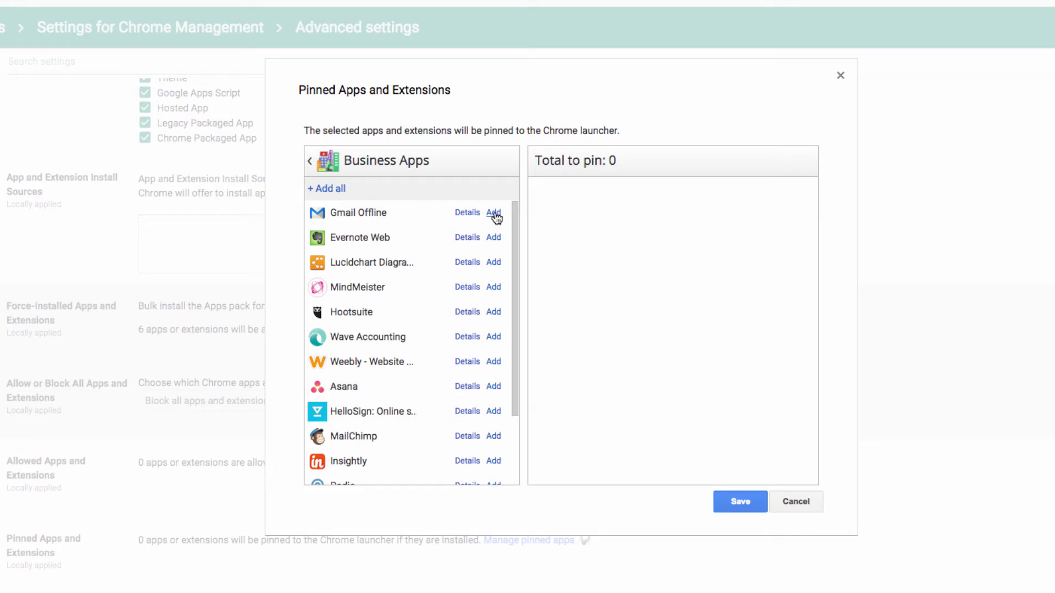
{"action": "left_click", "coordinate": [494, 263]}
{"action": "left_click", "coordinate": [496, 215]}
{"action": "scroll", "coordinate": [492, 357], "scroll_direction": "down", "scroll_amount": 3}
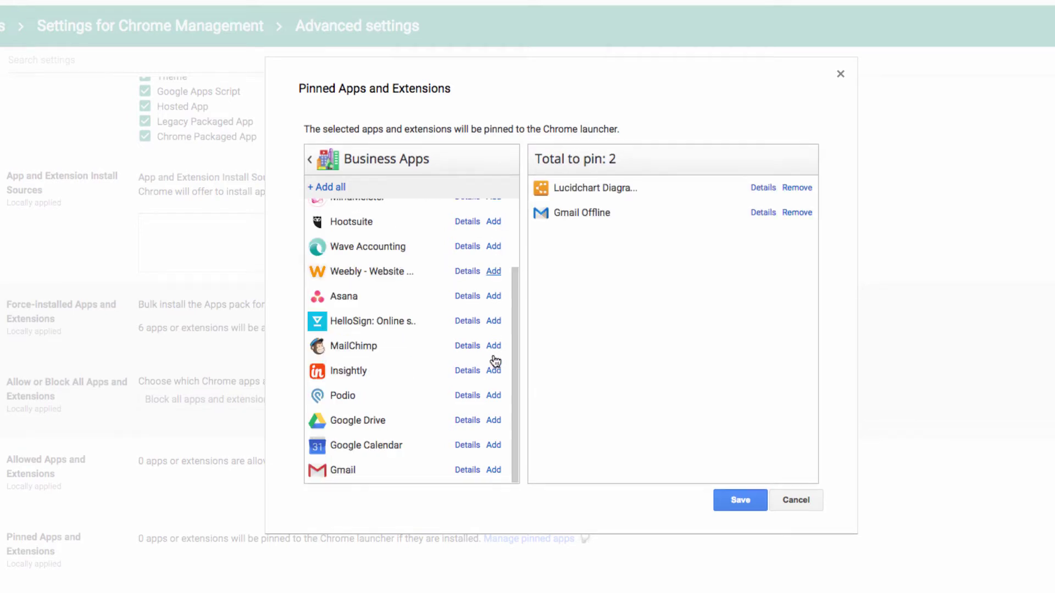
{"action": "left_click", "coordinate": [494, 422]}
{"action": "left_click", "coordinate": [495, 447]}
{"action": "left_click", "coordinate": [498, 472]}
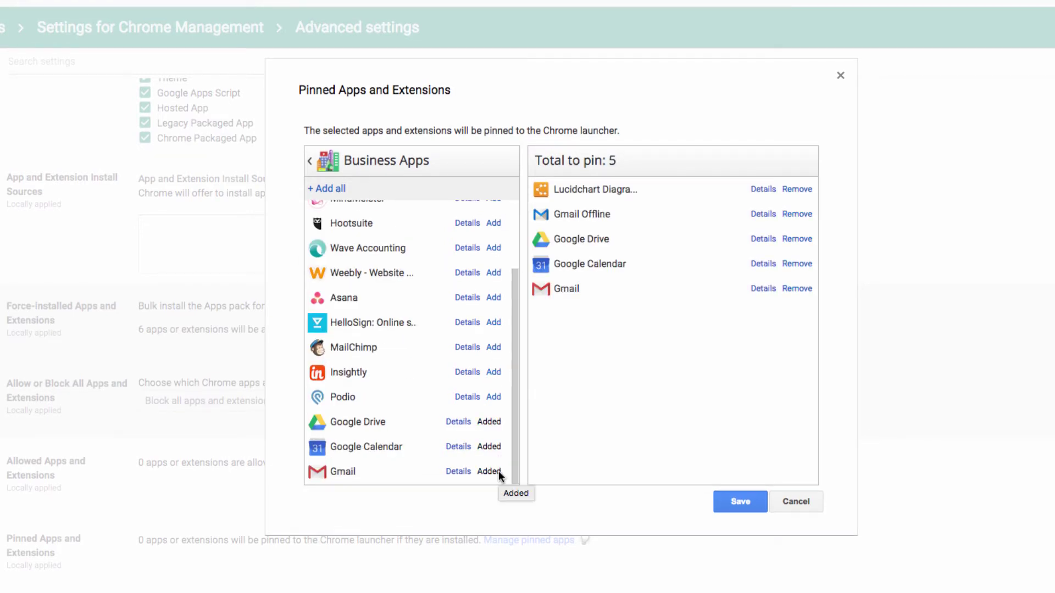
{"action": "left_click", "coordinate": [719, 501]}
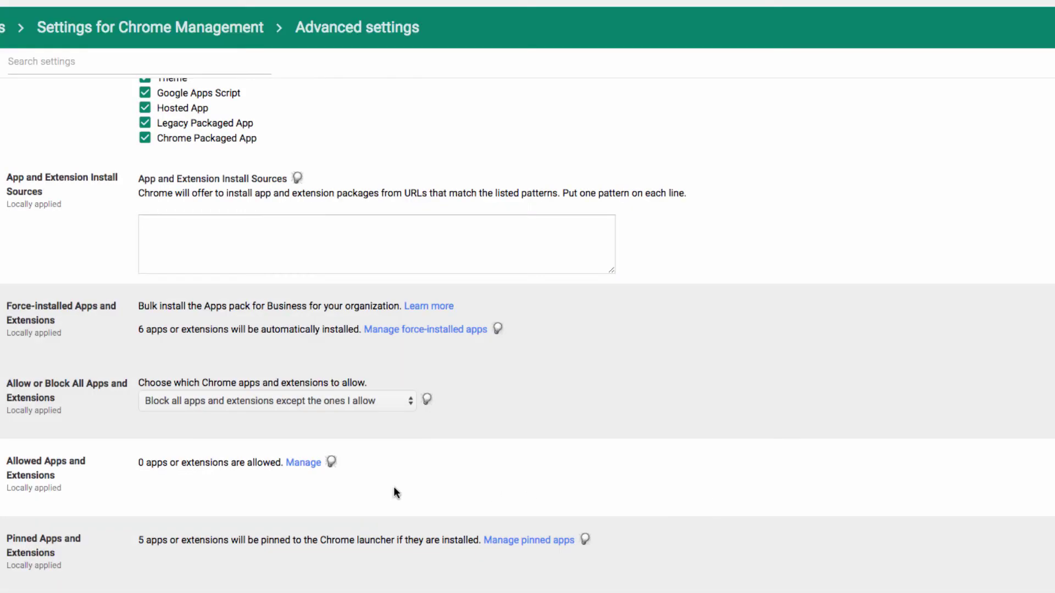
Pin the Save to Google Drive extension from Business Extensions and save six pinned apps.
{"action": "left_click", "coordinate": [551, 541]}
{"action": "left_click", "coordinate": [448, 288]}
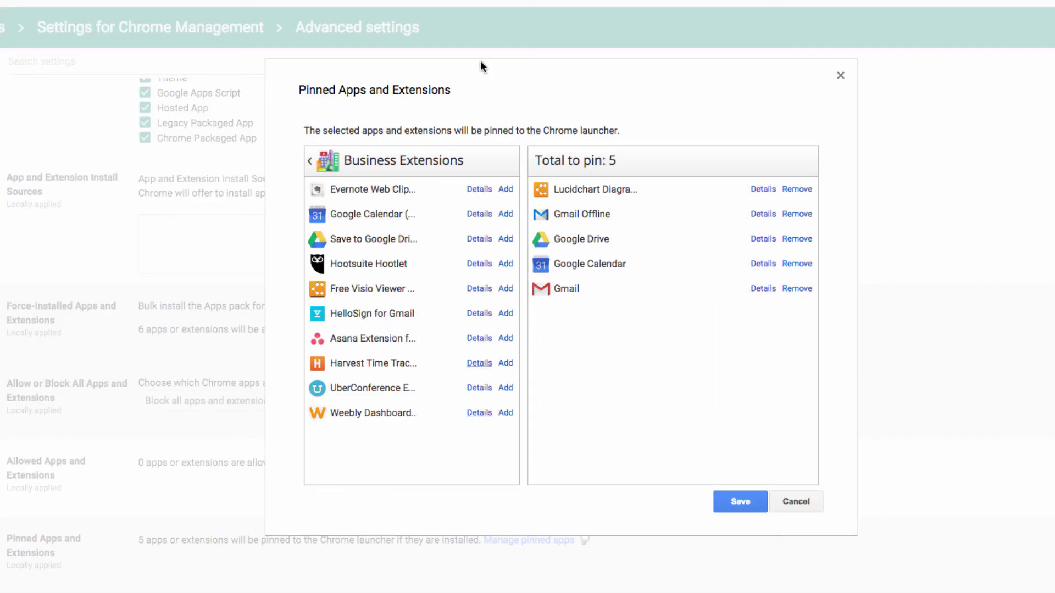
{"action": "left_click", "coordinate": [505, 240]}
{"action": "left_click", "coordinate": [739, 500]}
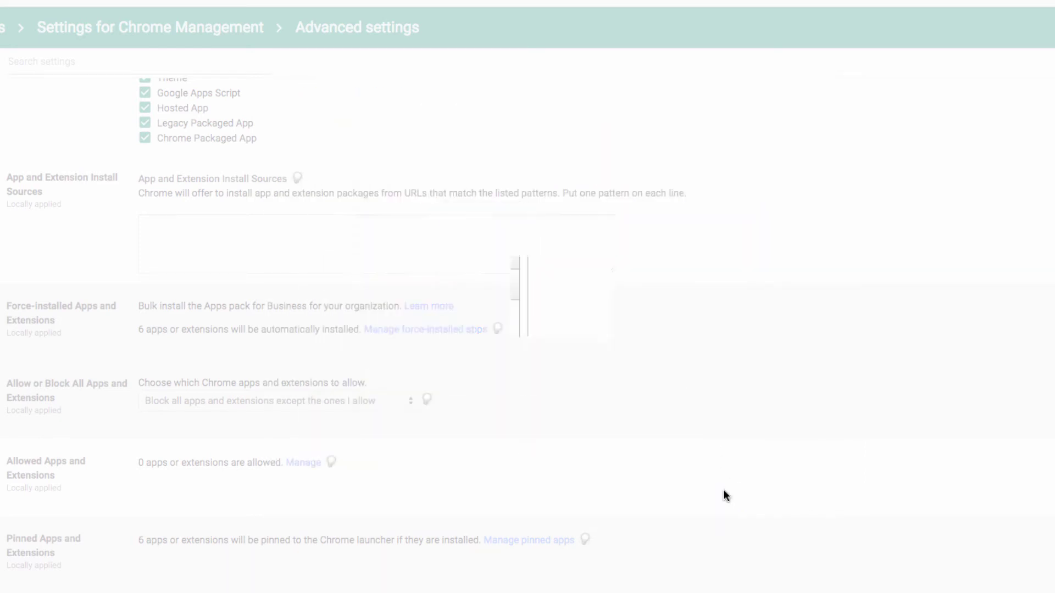